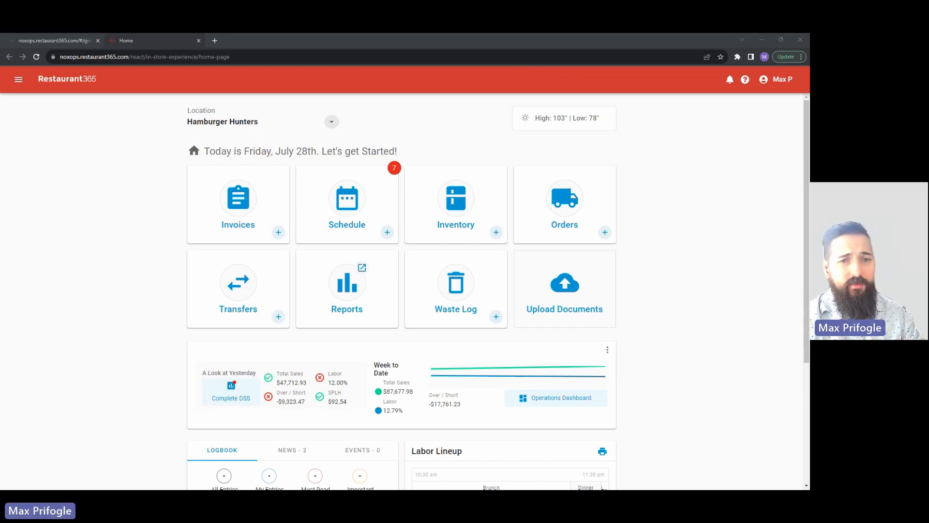
# Open the team's employee list and check which column filter is applied to it.
pyautogui.click(16, 82)
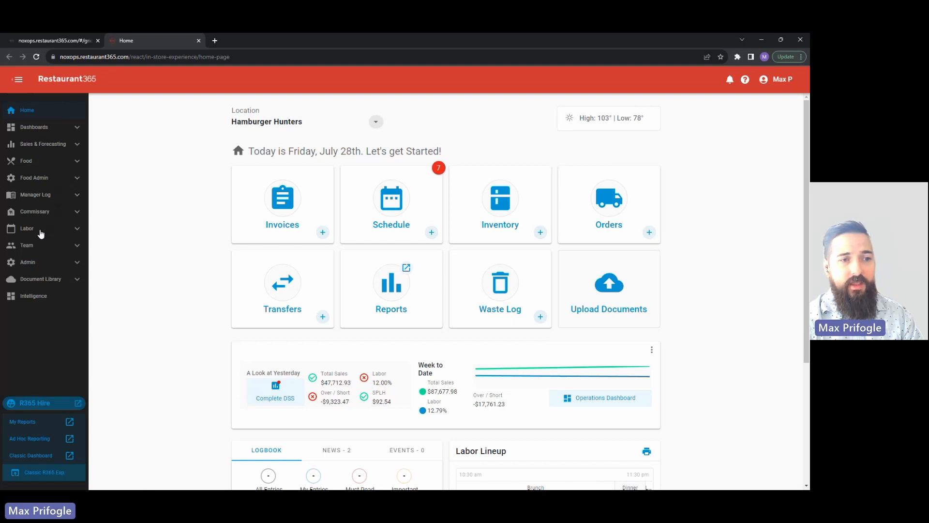
pyautogui.click(34, 247)
pyautogui.click(26, 269)
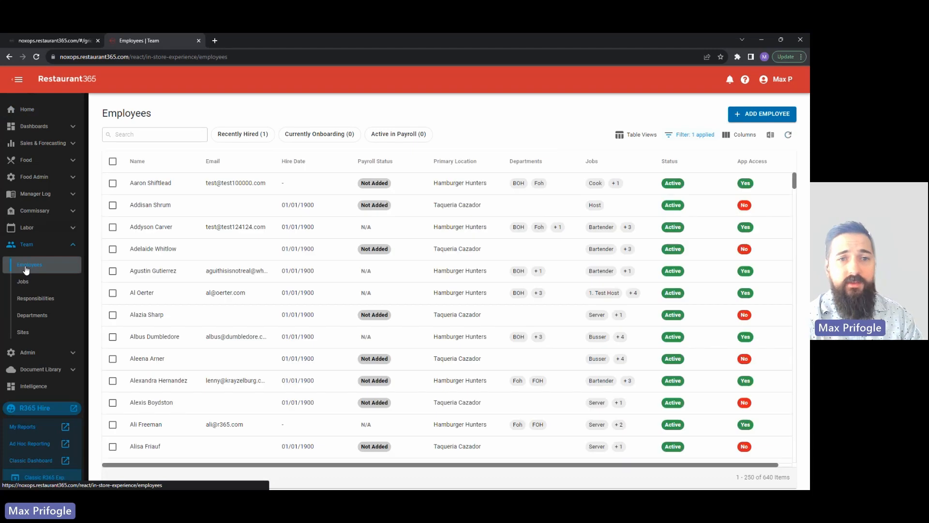
pyautogui.click(687, 134)
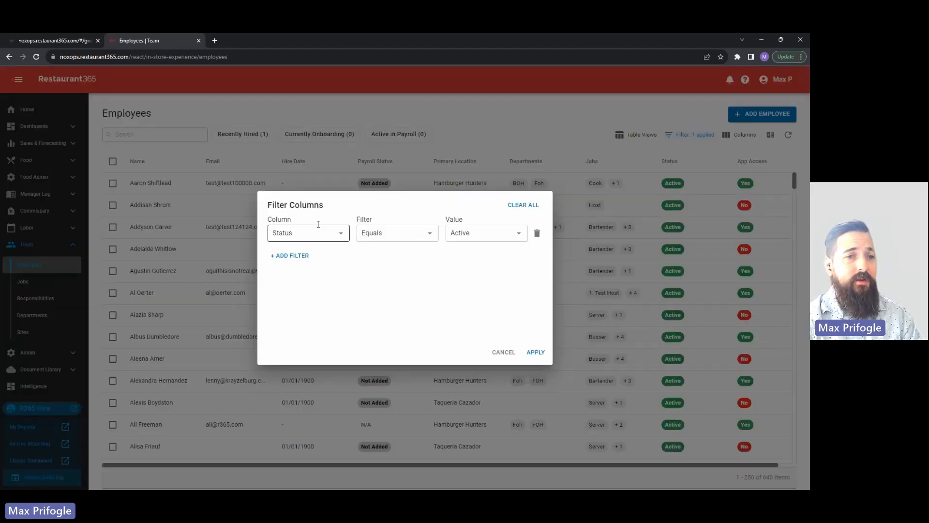
pyautogui.press('Escape')
# Open the Hamburger Hunters labor schedule from the home page and dismiss the Manager Queue.
pyautogui.click(23, 109)
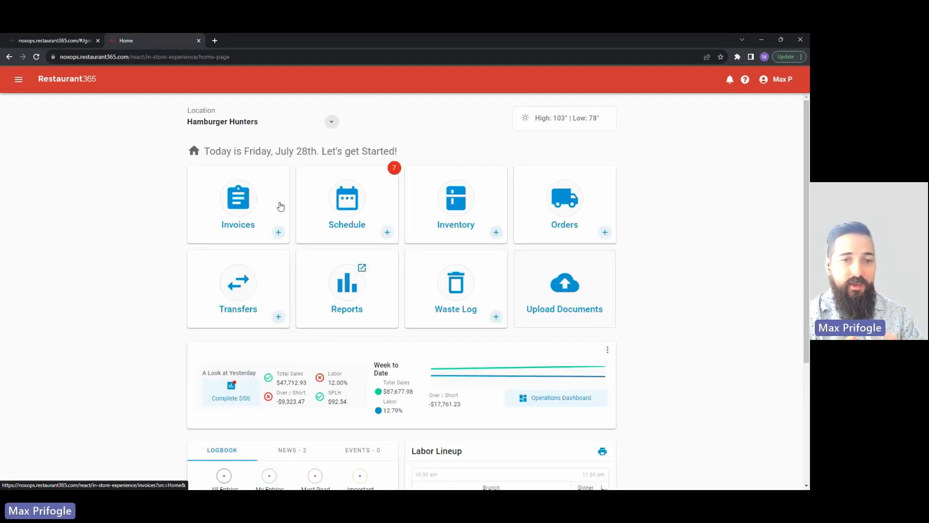
pyautogui.click(343, 209)
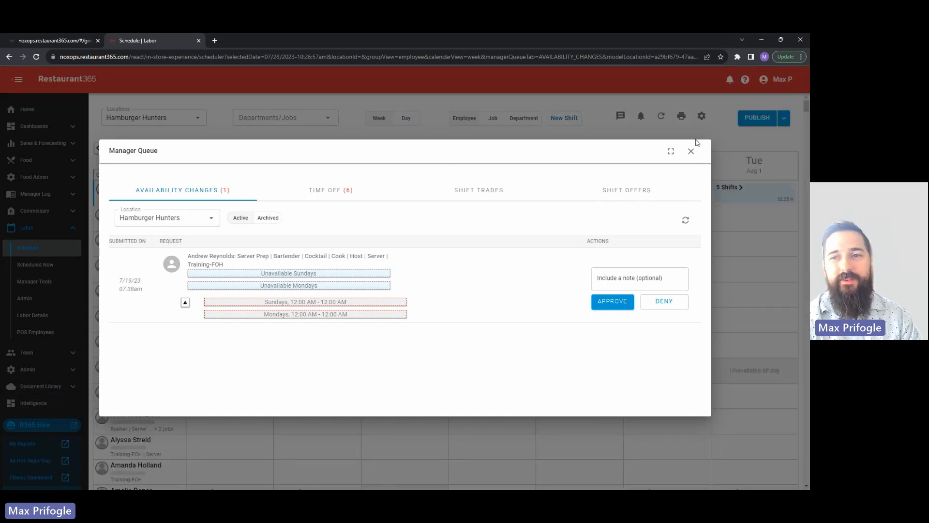
pyautogui.click(687, 163)
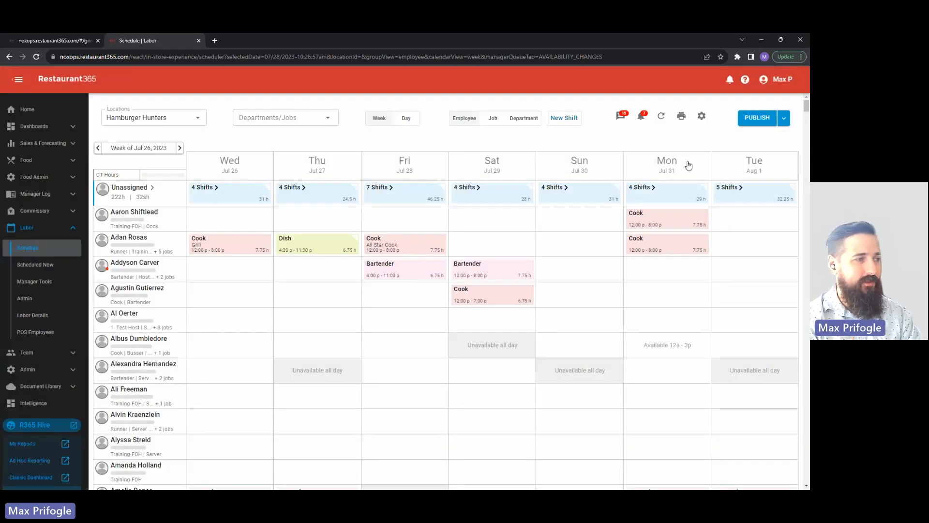
pyautogui.scroll(-1, 350, 274)
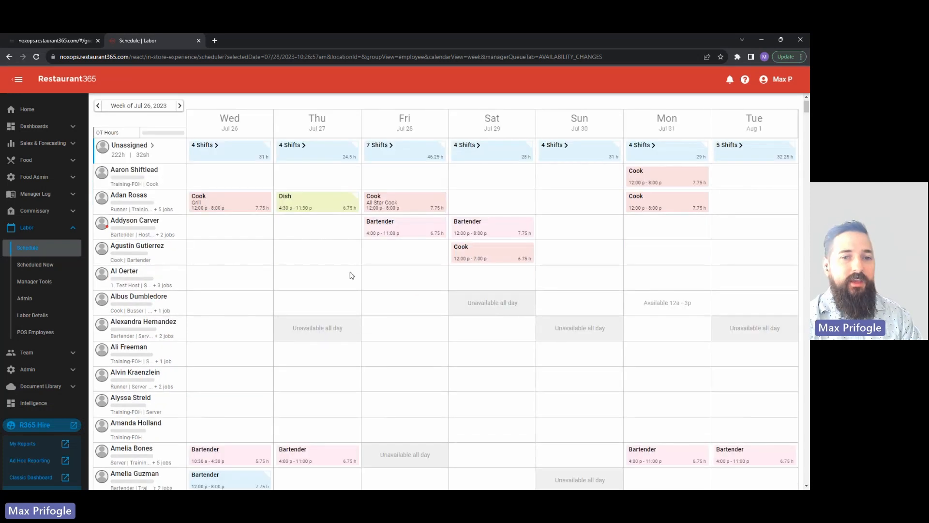
pyautogui.scroll(1, 361, 267)
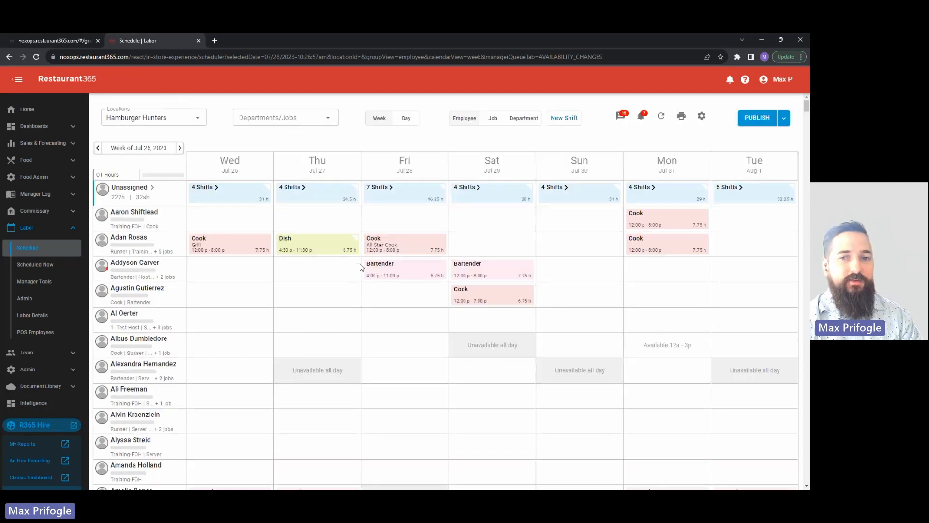
# Try limiting the schedule view to Scheduled Employees, switch the option back off and close the view options.
pyautogui.click(701, 117)
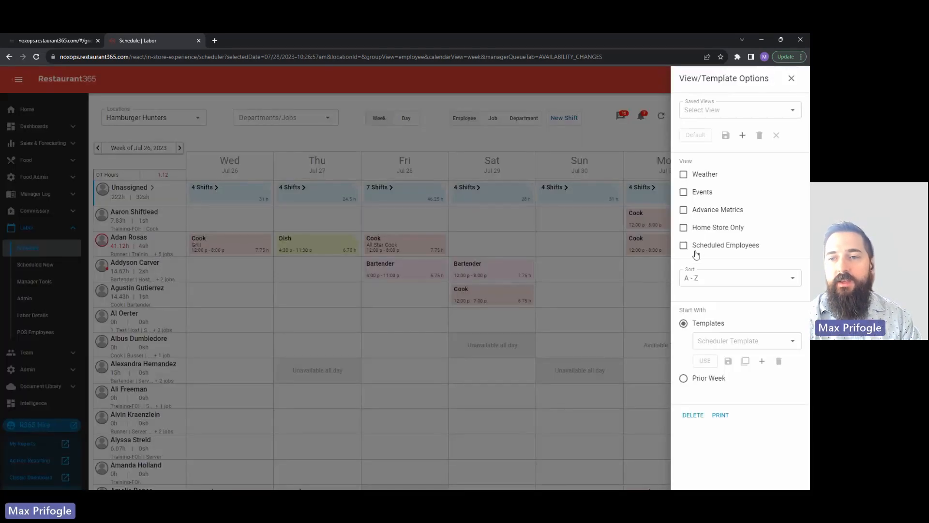
pyautogui.click(684, 246)
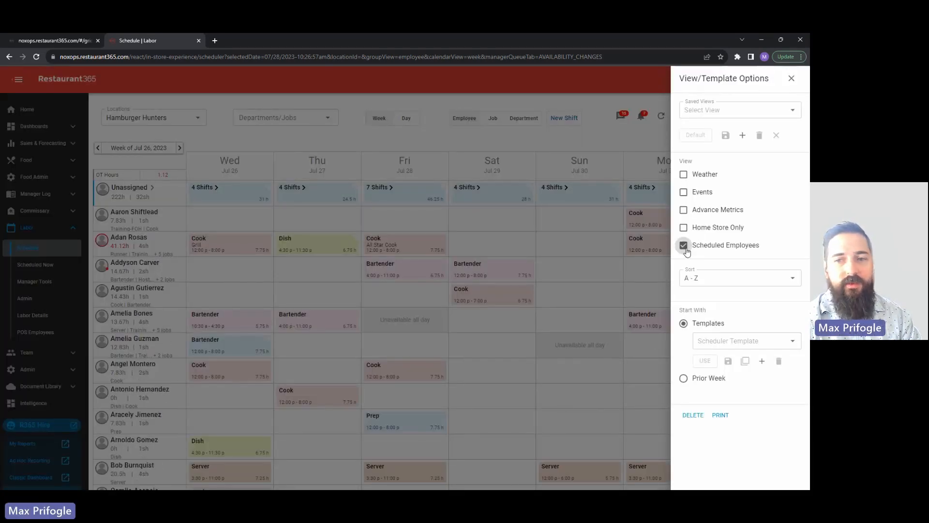
pyautogui.click(685, 248)
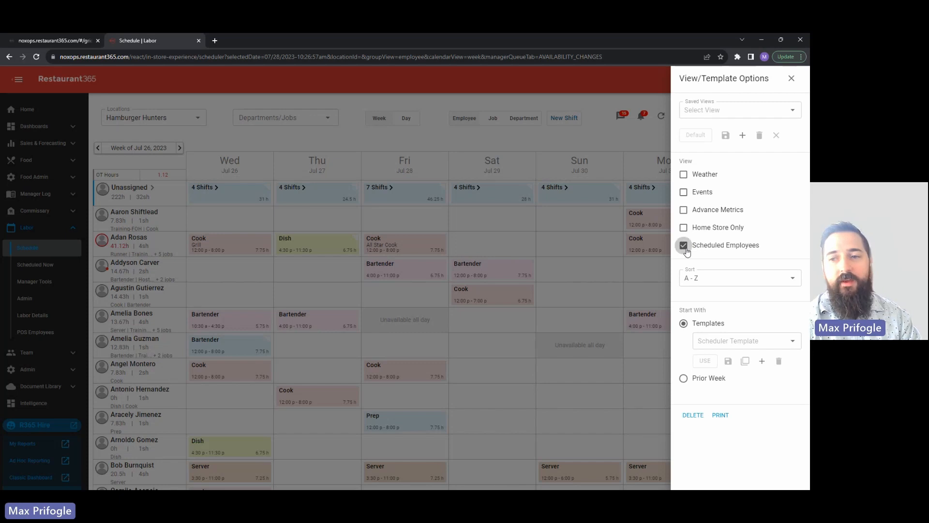
pyautogui.click(683, 246)
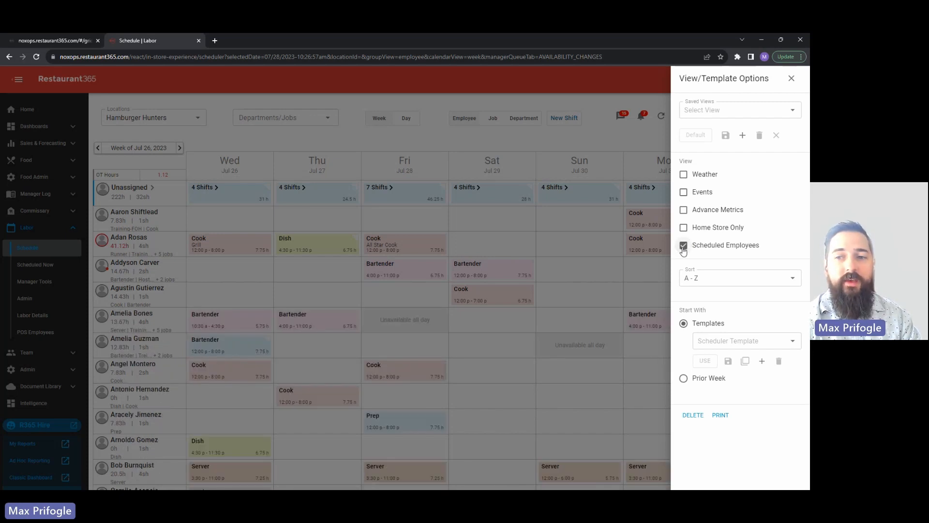
pyautogui.click(684, 245)
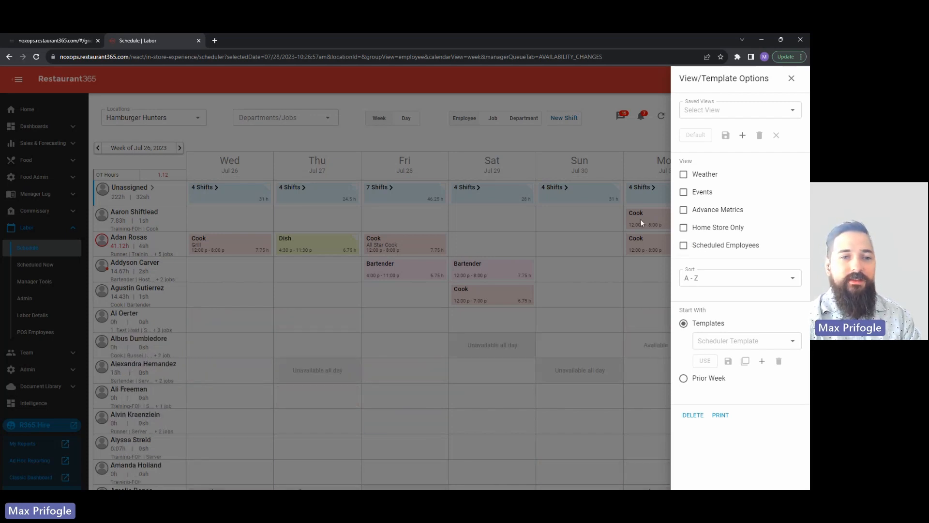
pyautogui.click(565, 228)
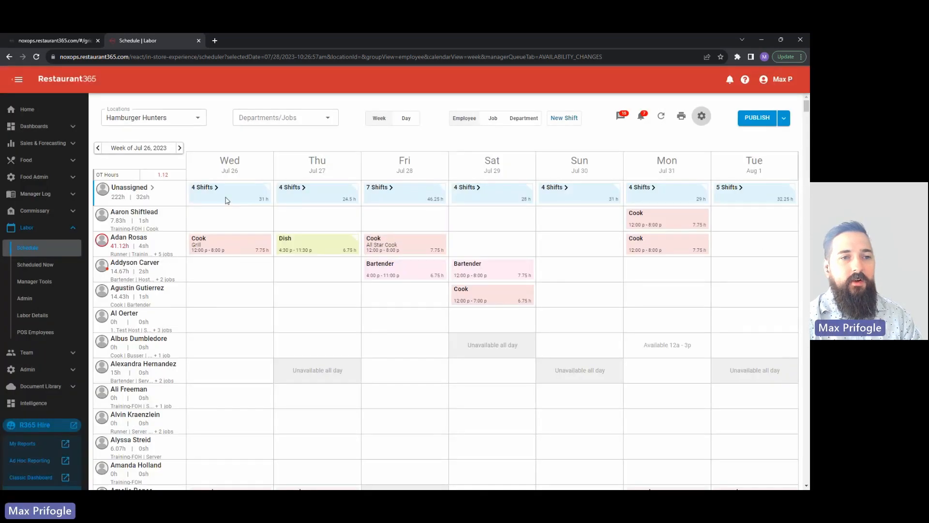
# Examine the employee rows of the weekly schedule for staff without hours or scheduled shifts.
pyautogui.scroll(-2, 224, 217)
pyautogui.scroll(-3, 224, 217)
pyautogui.scroll(-2, 195, 251)
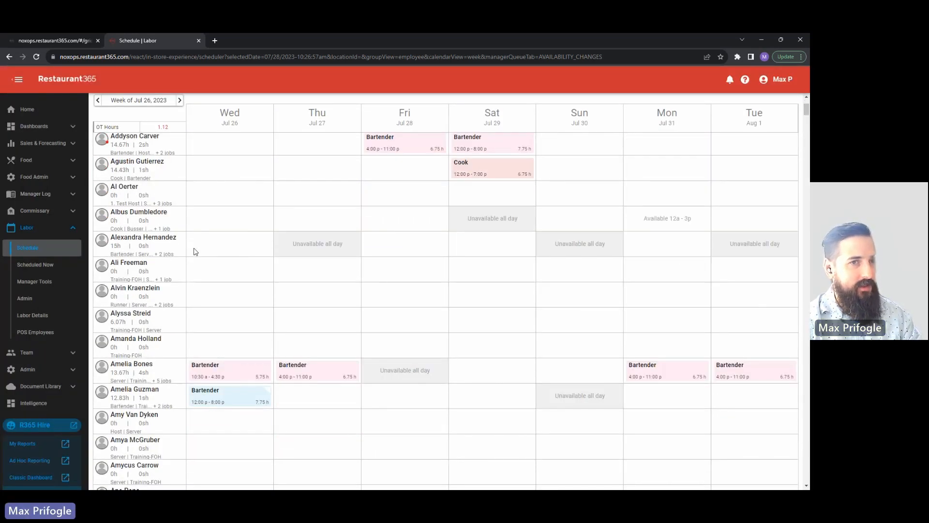
pyautogui.scroll(7, 195, 251)
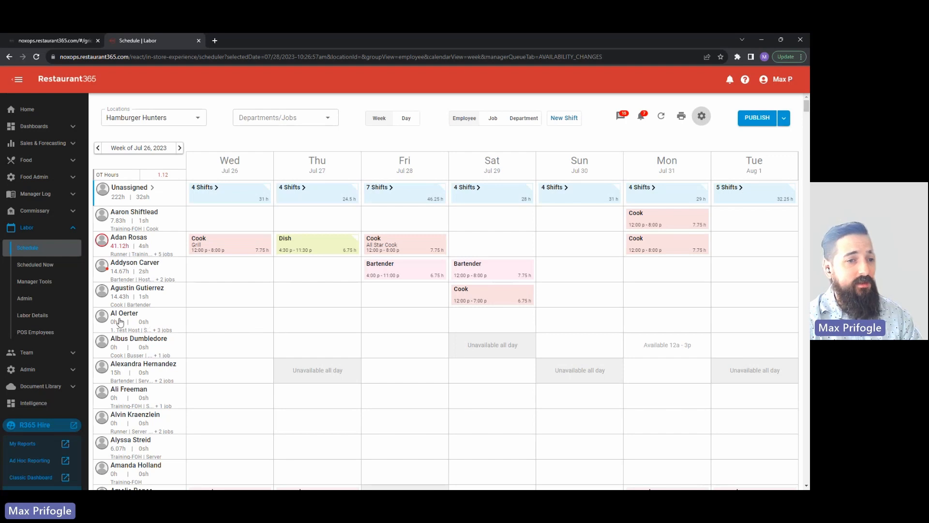
pyautogui.scroll(-3, 171, 315)
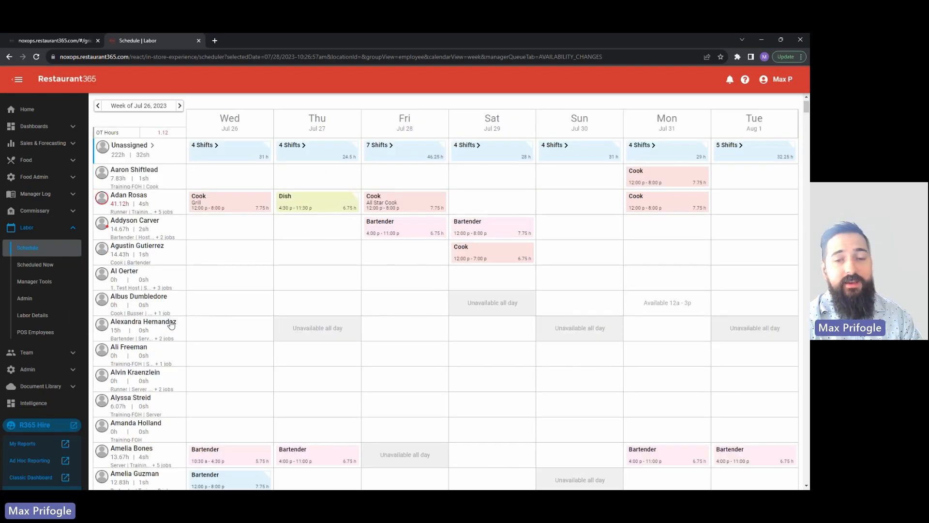
pyautogui.scroll(-8, 170, 324)
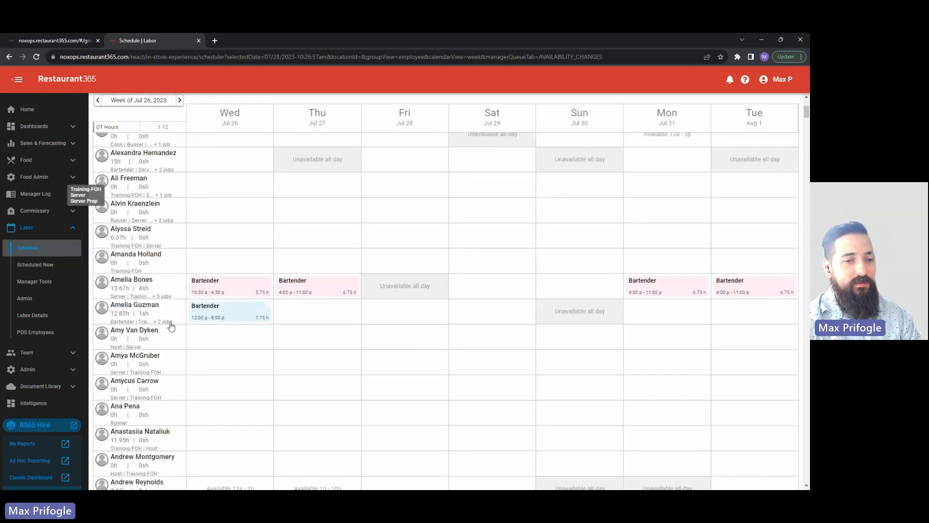
pyautogui.scroll(-3, 165, 300)
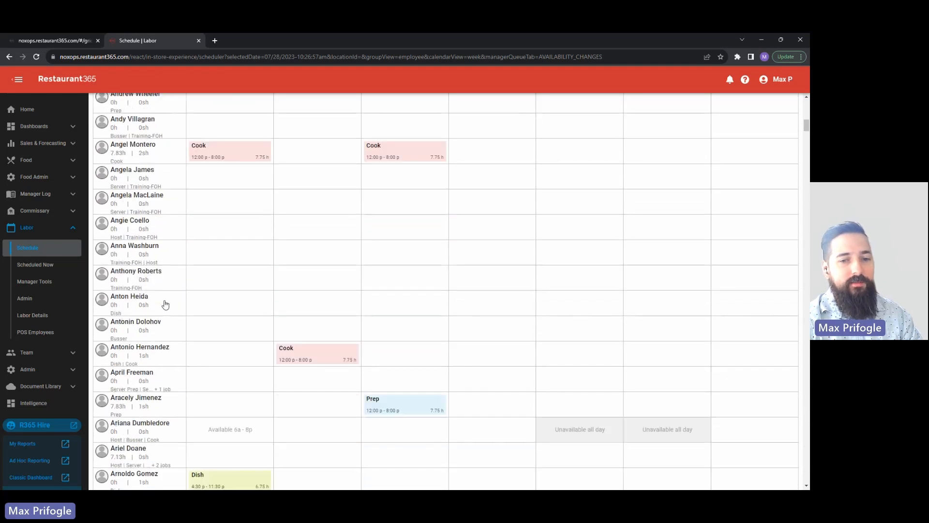
pyautogui.scroll(-1, 167, 310)
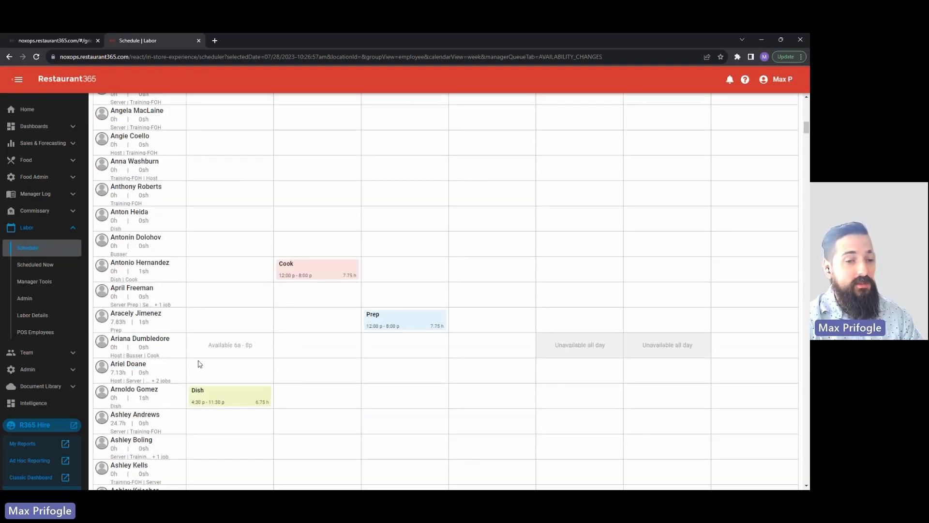
pyautogui.scroll(-2, 199, 363)
pyautogui.scroll(10, 515, 288)
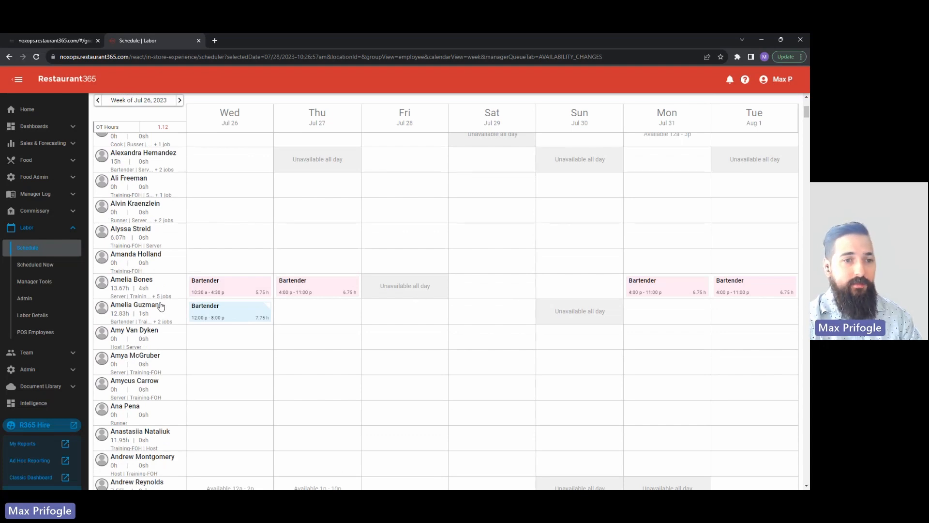
pyautogui.scroll(3, 319, 320)
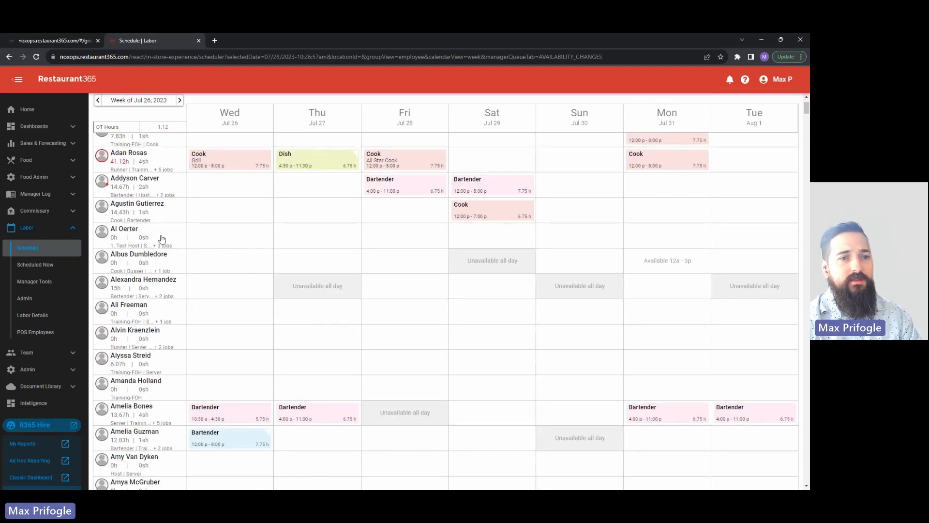
# Mark the Cook and Bartender employee with a Saturday cook shift as Inactive in their basic info, accepting that future shifts become unassigned.
pyautogui.click(139, 207)
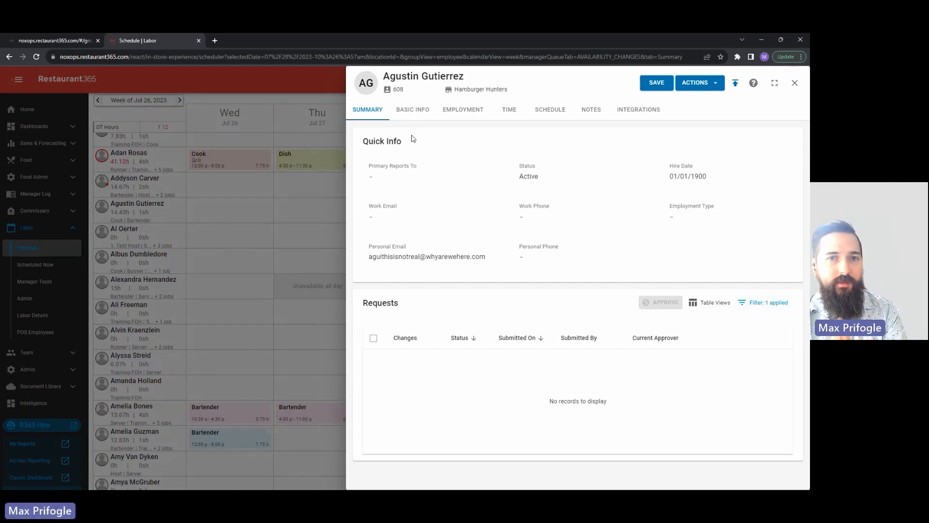
pyautogui.click(406, 112)
pyautogui.scroll(-3, 575, 261)
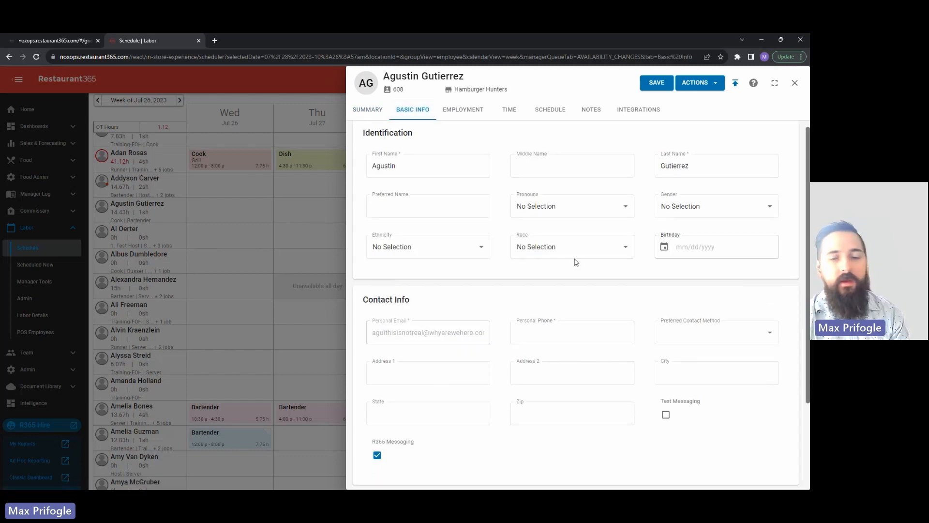
pyautogui.click(521, 426)
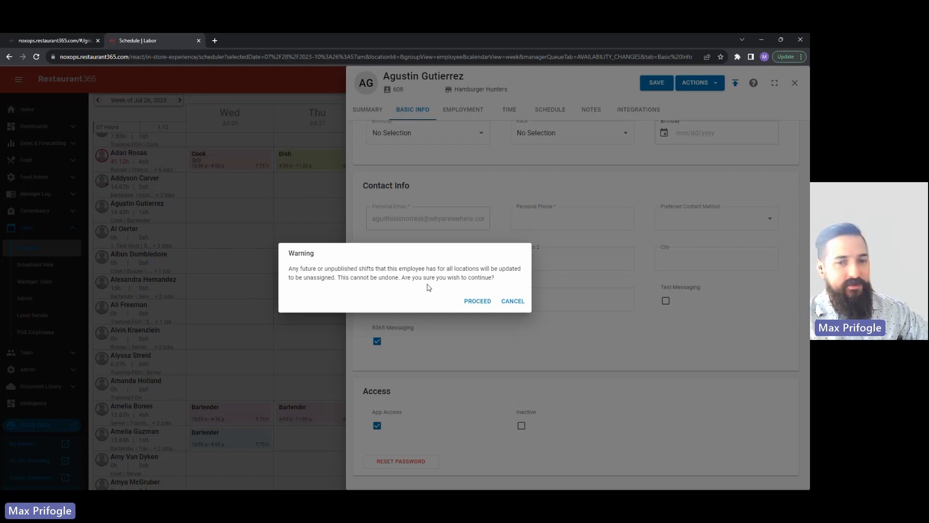
pyautogui.click(489, 301)
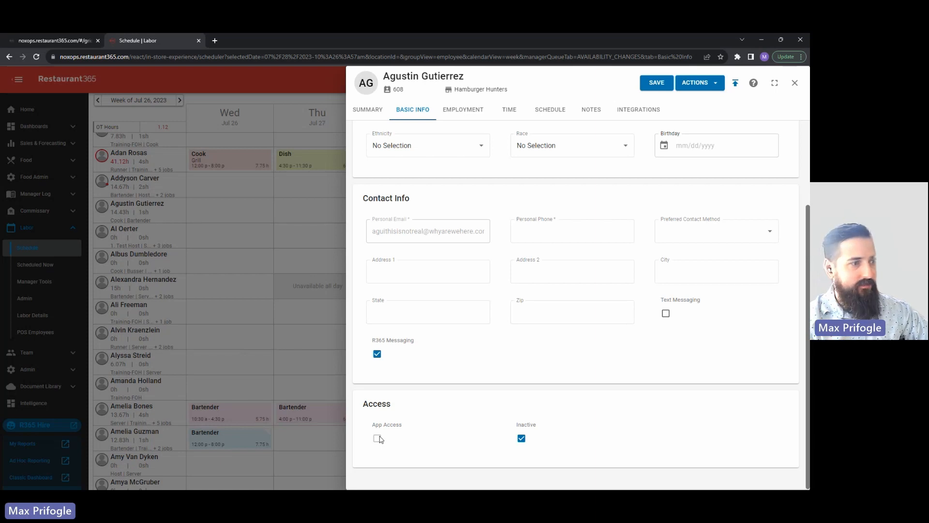
# View the employee's time punches and close the record, discarding the unsaved changes.
pyautogui.click(509, 110)
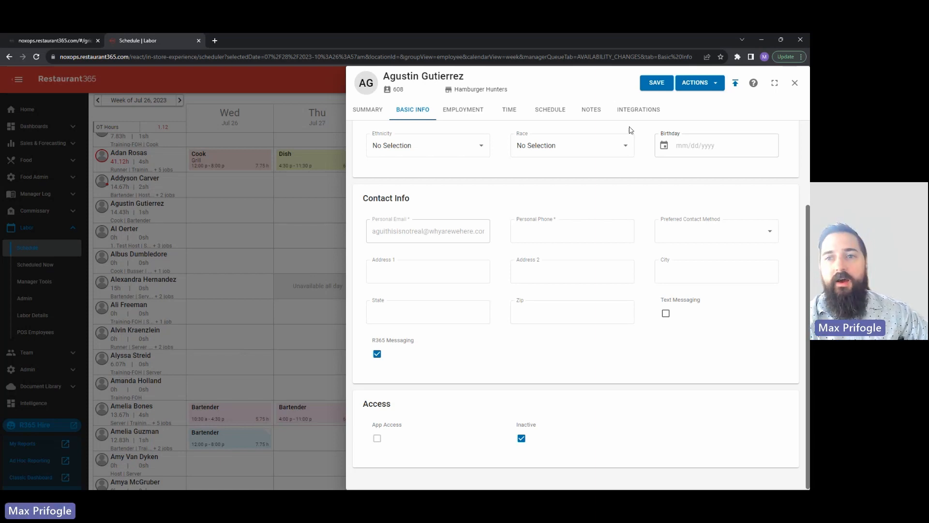
pyautogui.click(795, 82)
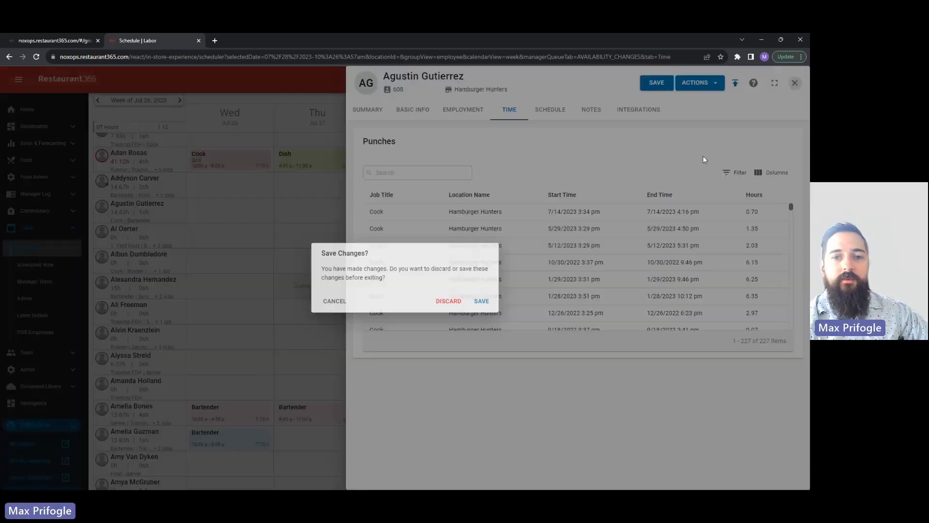
pyautogui.click(448, 301)
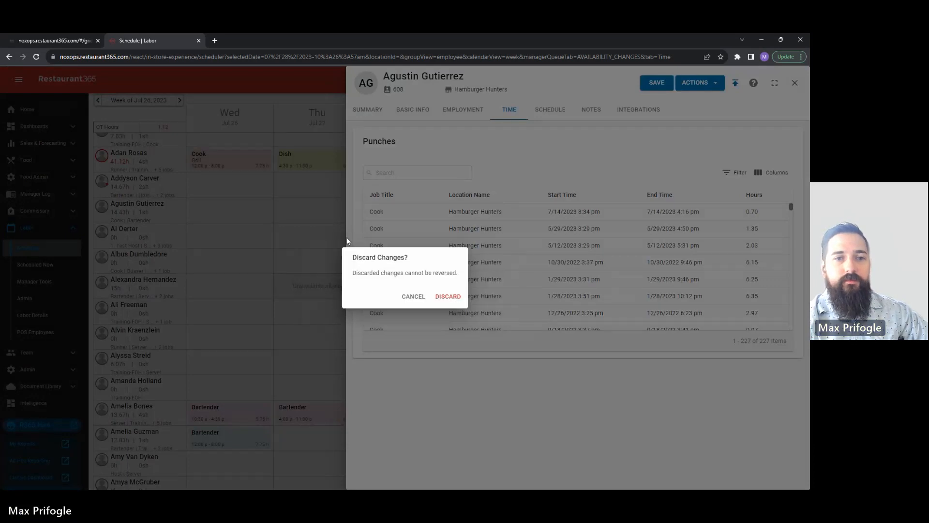
pyautogui.click(445, 297)
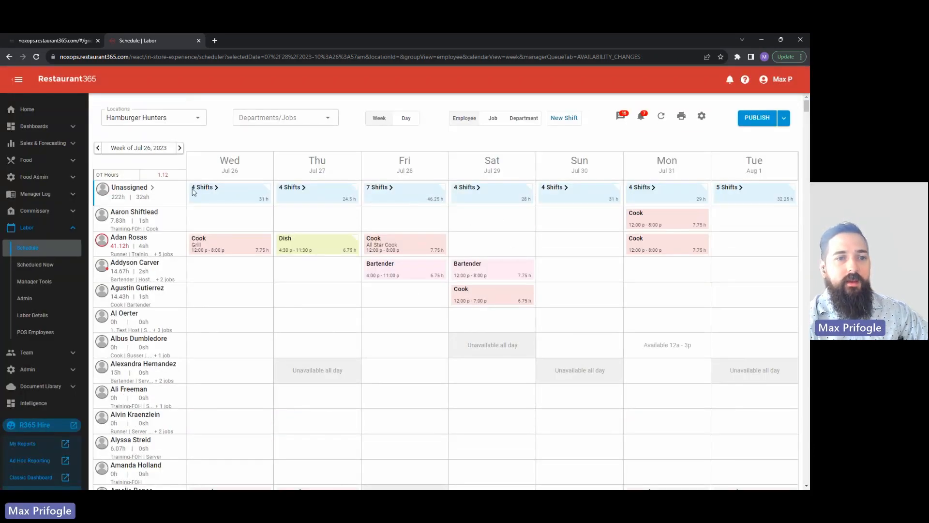
# Expand the Unassigned row to review the week's open shifts and select Friday's lower 12:00 p - 8:00 p Host shift.
pyautogui.click(154, 189)
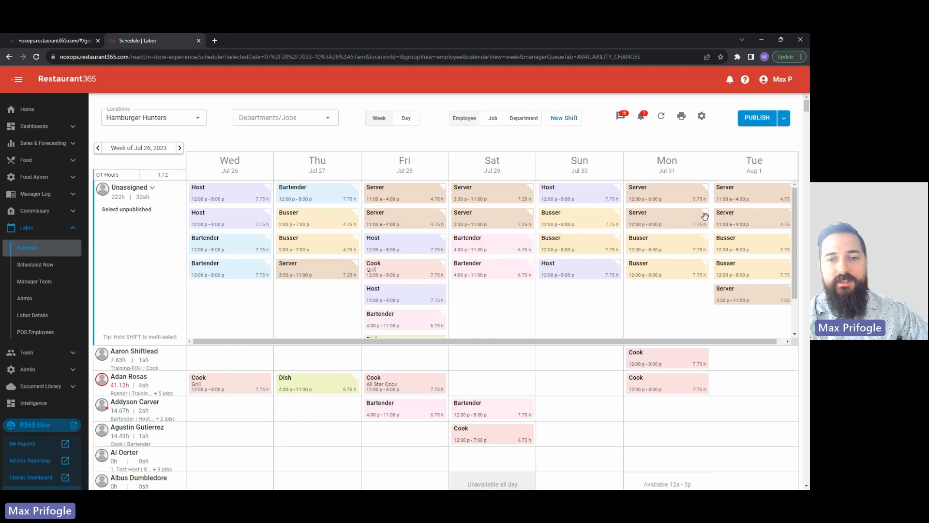
pyautogui.scroll(-1, 559, 246)
pyautogui.scroll(1, 656, 253)
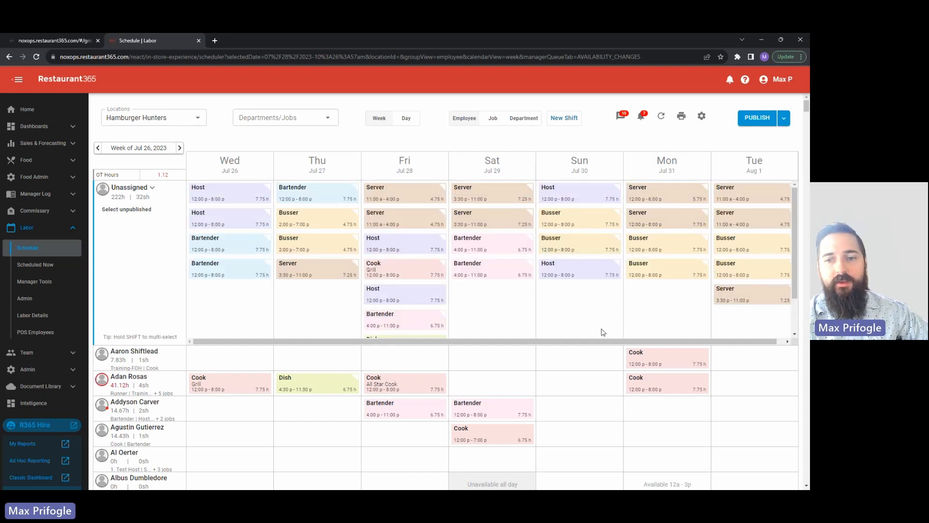
pyautogui.moveTo(584, 342); pyautogui.dragTo(591, 342)
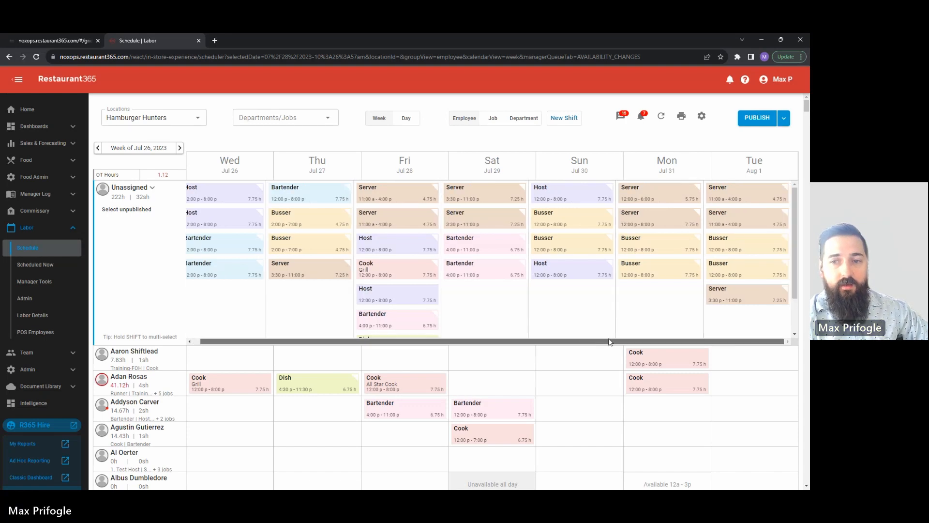
pyautogui.click(417, 301)
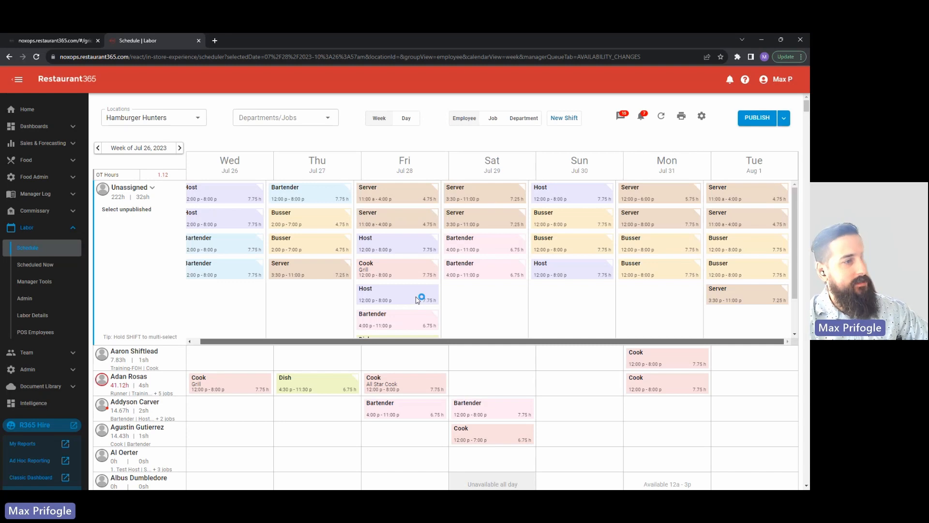